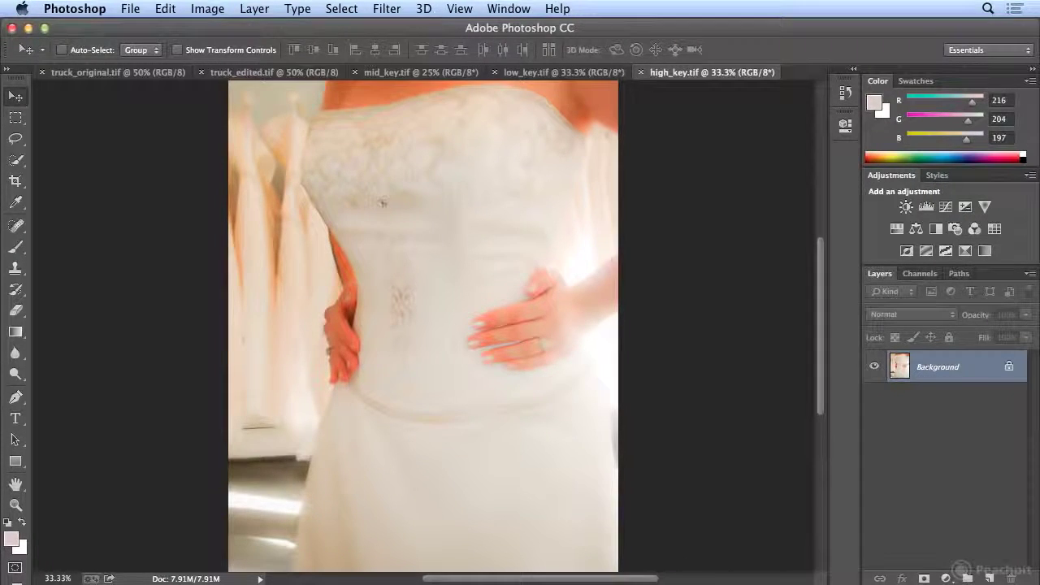
- Show the Histogram panel for high_key.tif from the Window menu
left_click(530, 8)
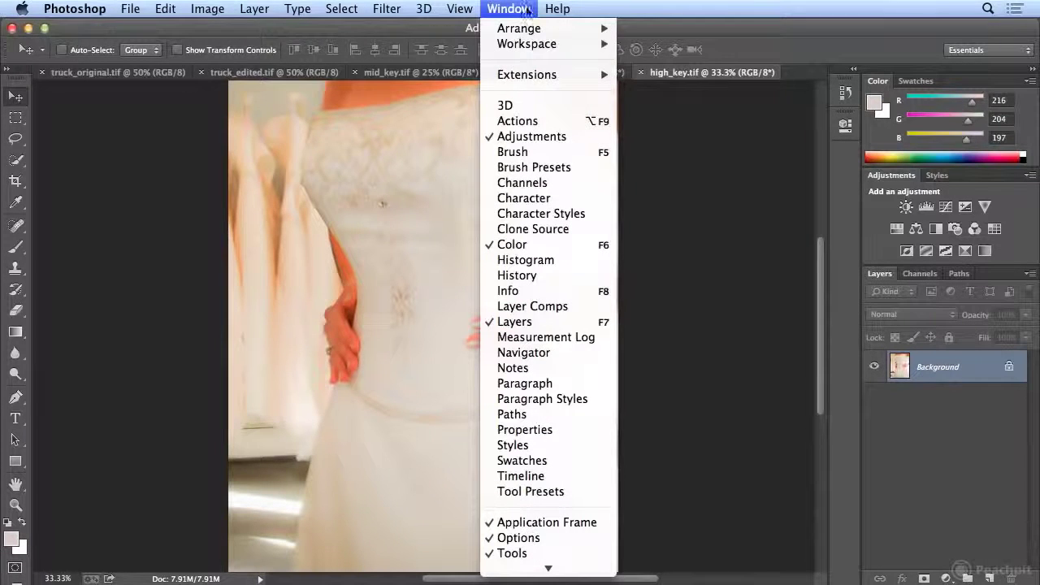
left_click(565, 264)
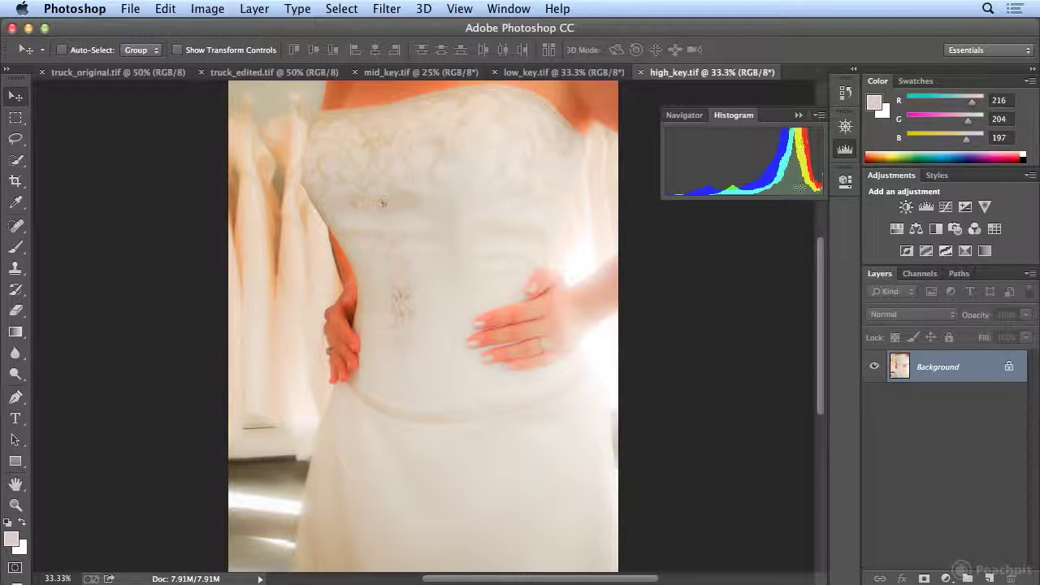
- Switch to low_key.tif, then to mid_key.tif, watching the histogram update
left_click(549, 76)
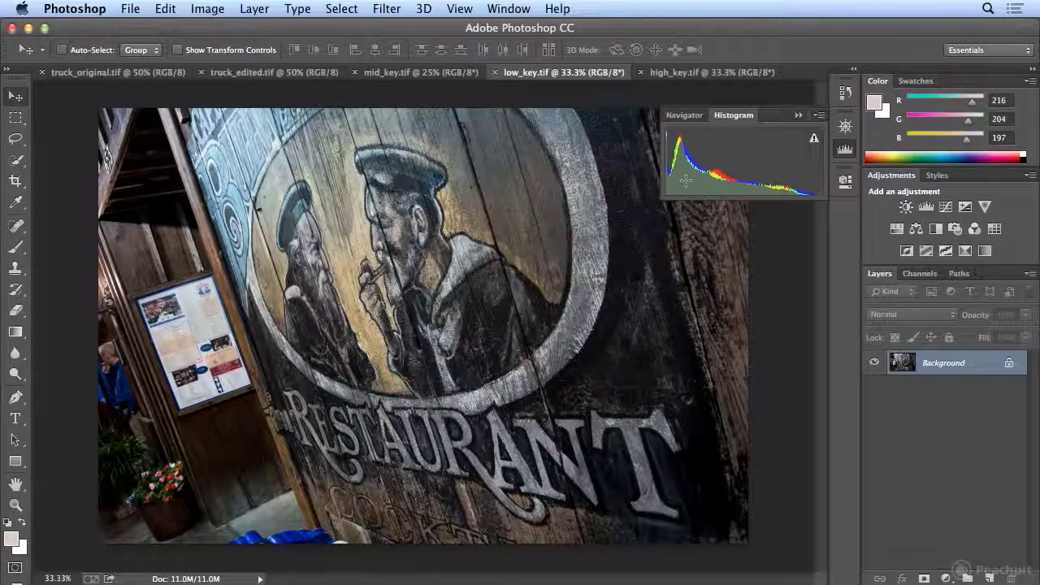
left_click(421, 73)
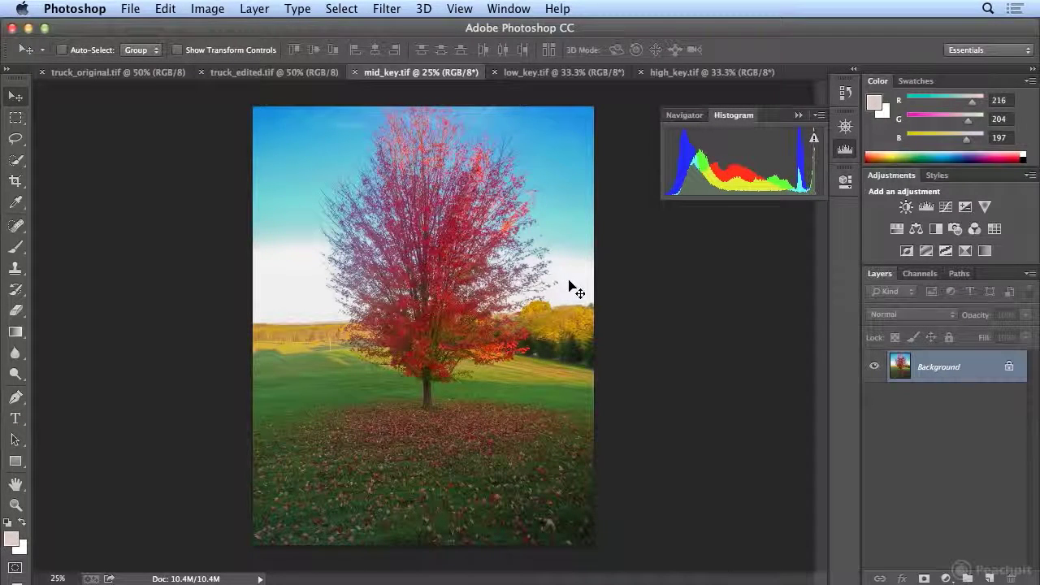
- Show the Info panel from the Window menu for mid_key.tif
left_click(507, 8)
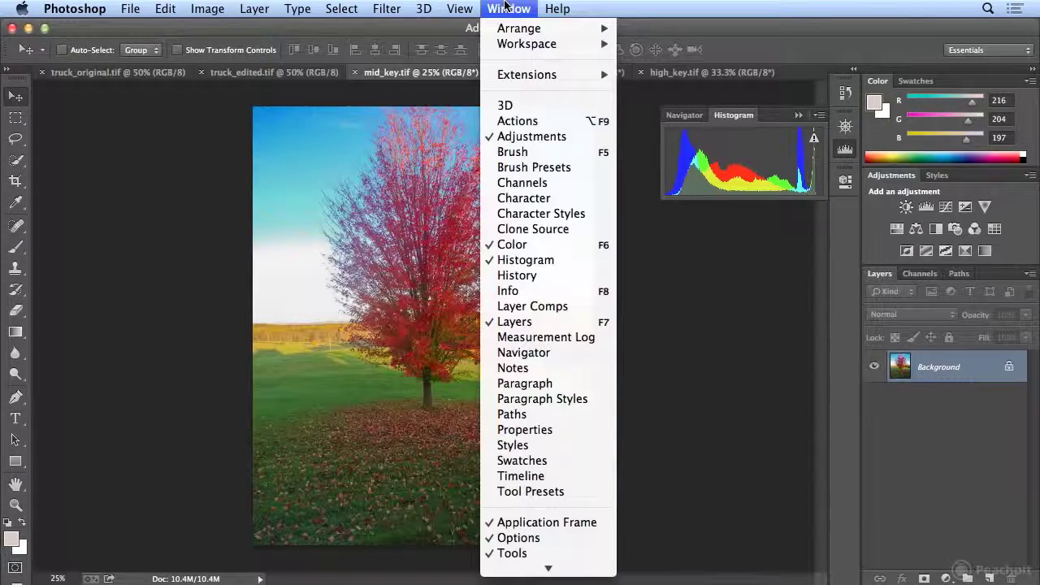
left_click(527, 292)
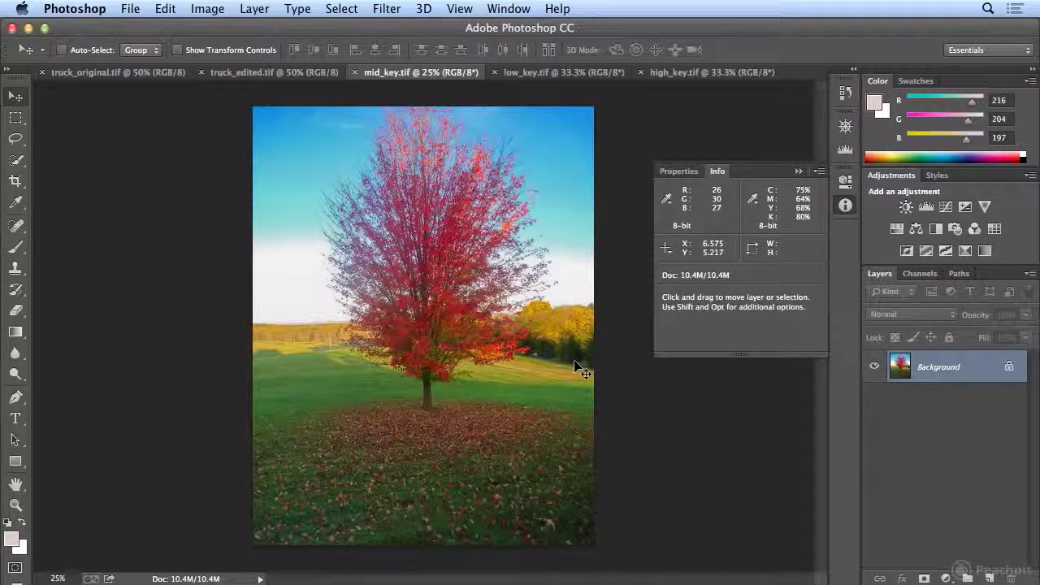
- Set the Histogram panel to Expanded View, showing Mean 111.63, Std Dev 69.11, Median 95
left_click(850, 157)
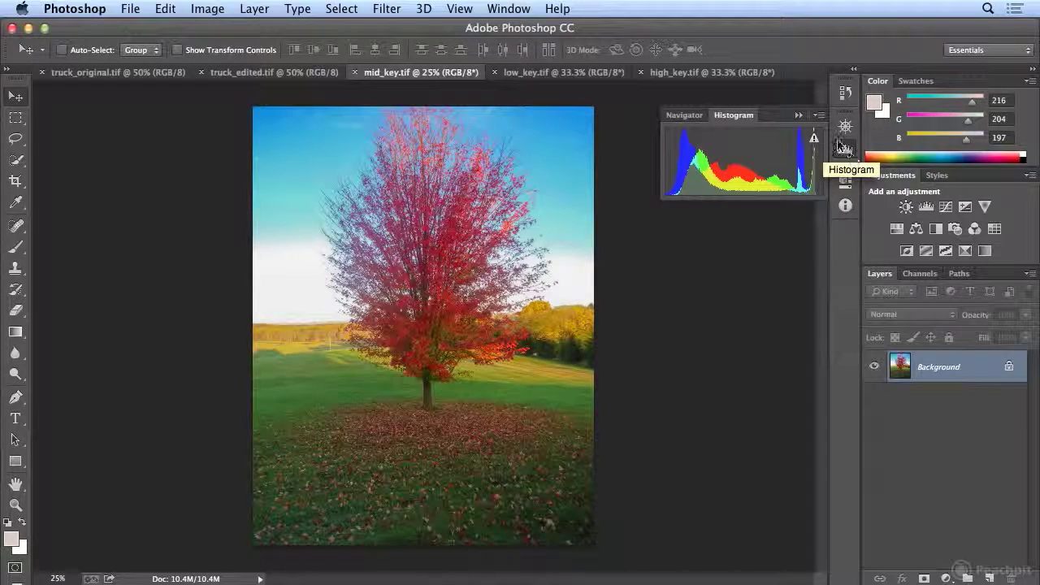
left_click(820, 115)
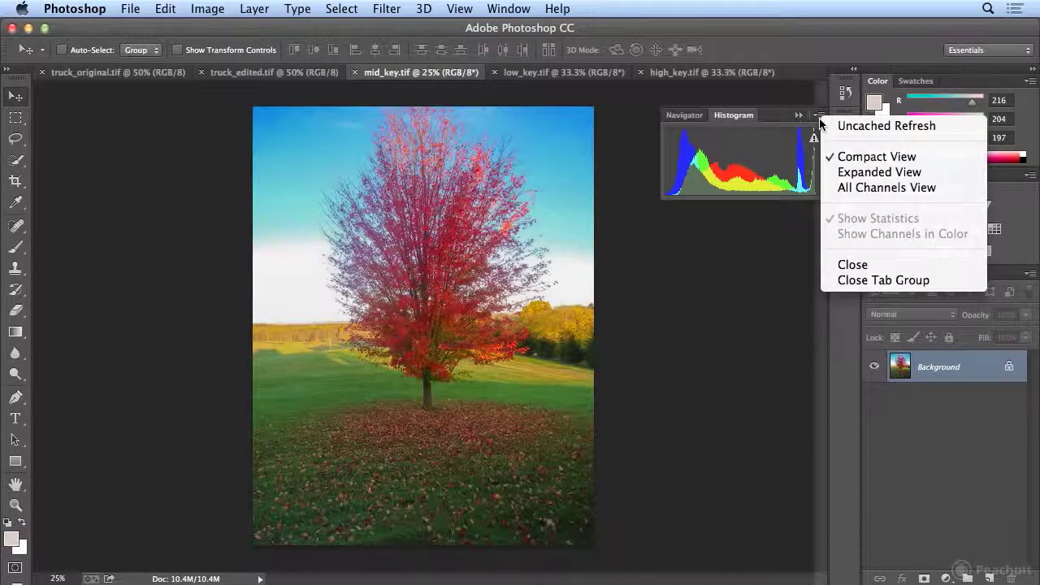
left_click(878, 172)
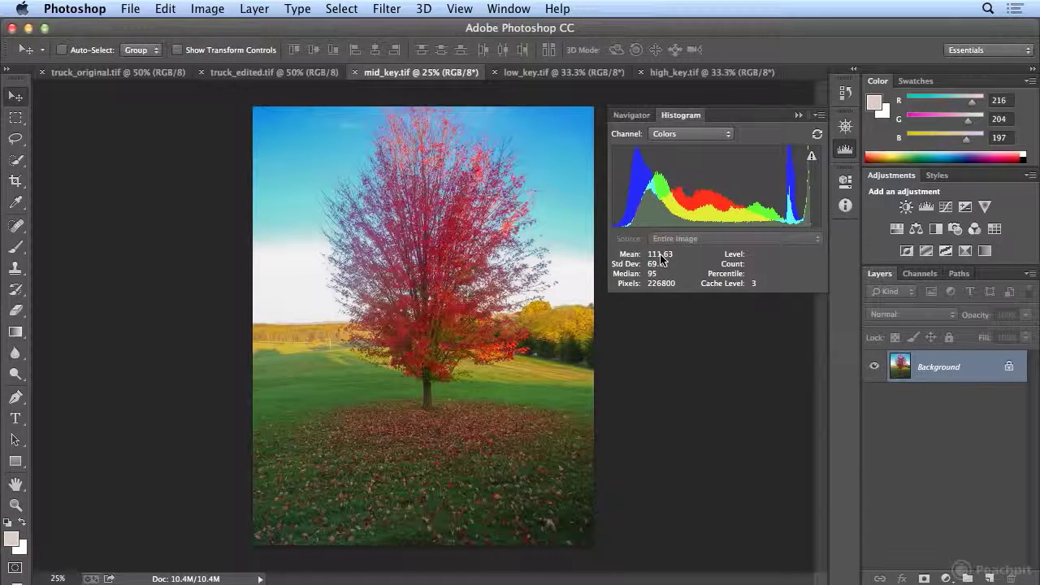
- Cycle through low_key, high_key and low_key, then back to mid_key.tif
left_click(541, 73)
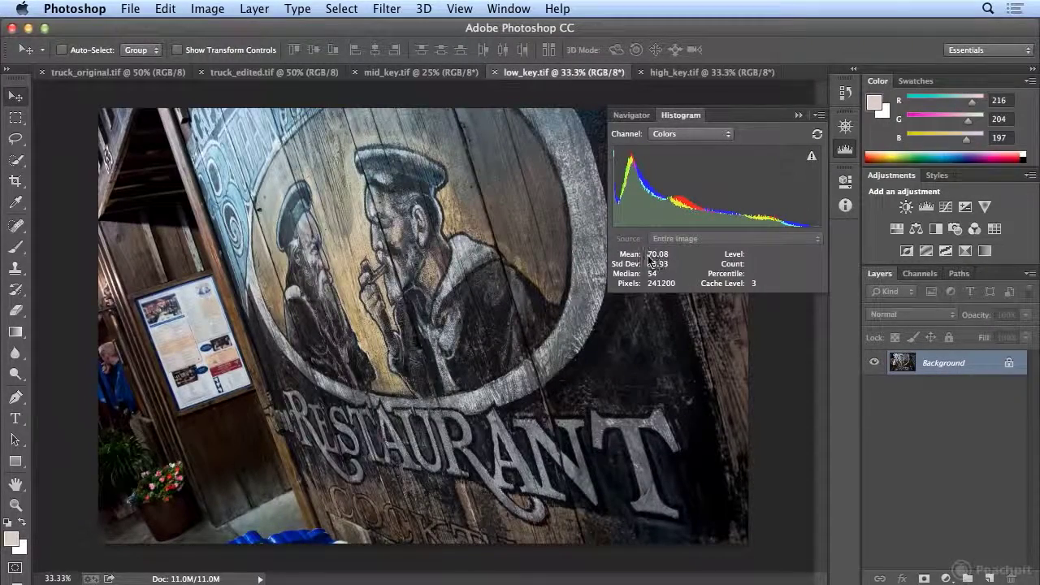
left_click(694, 73)
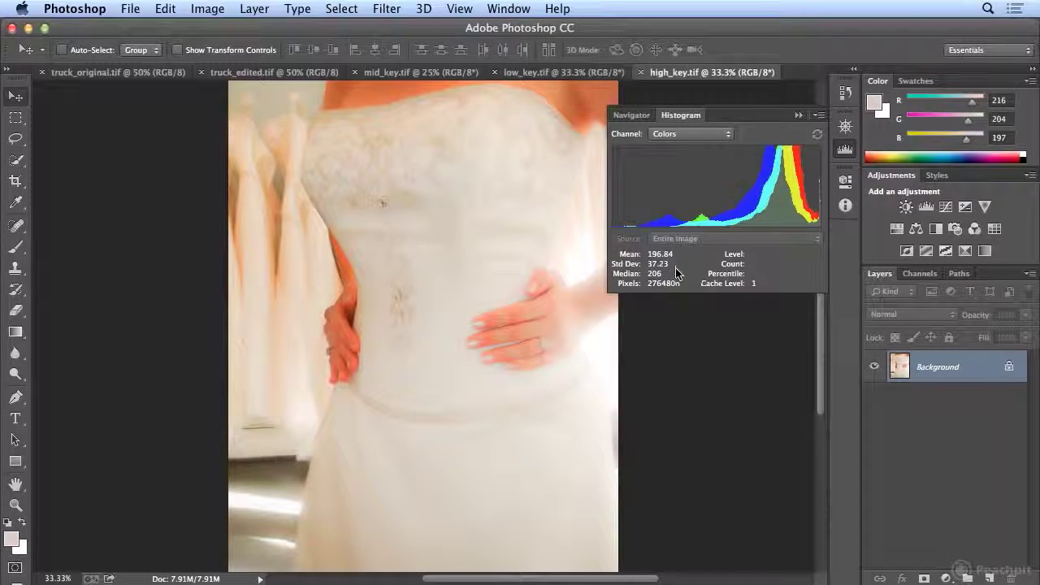
left_click(550, 72)
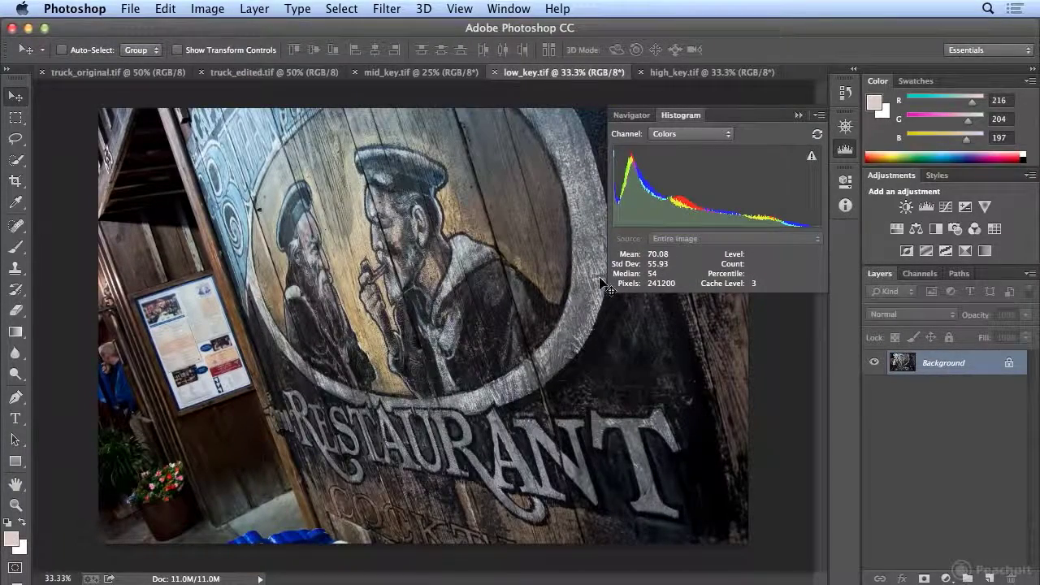
left_click(432, 75)
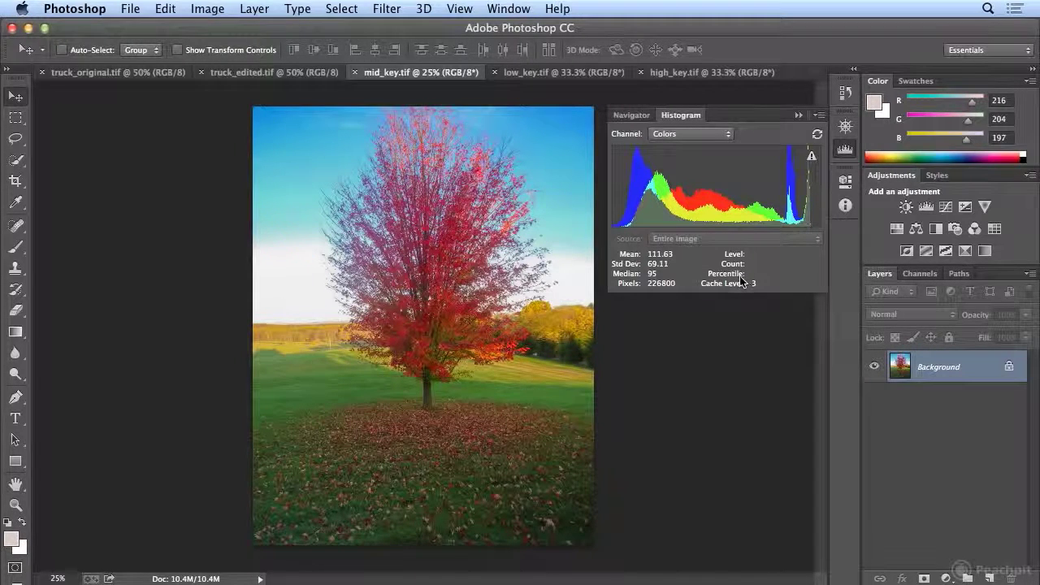
mouse_move(647, 208)
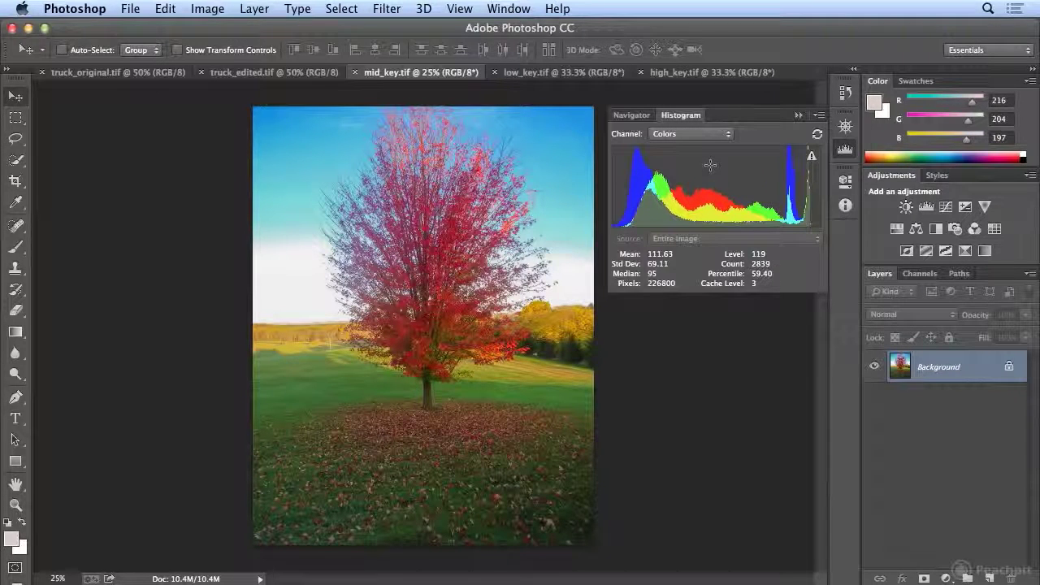
- View the high_key.tif histogram, then return to low_key.tif
left_click(716, 74)
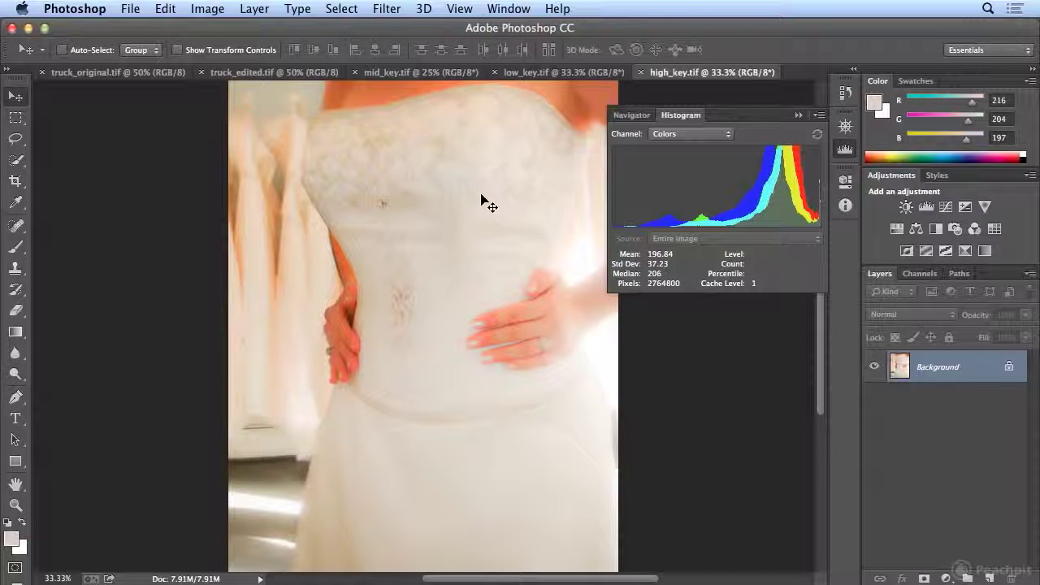
mouse_move(711, 201)
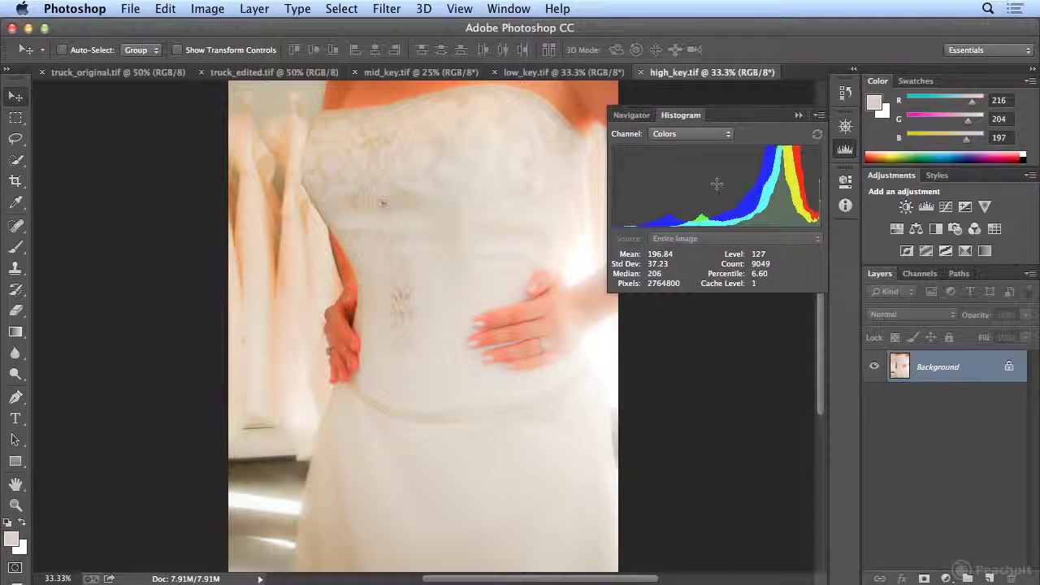
left_click(573, 74)
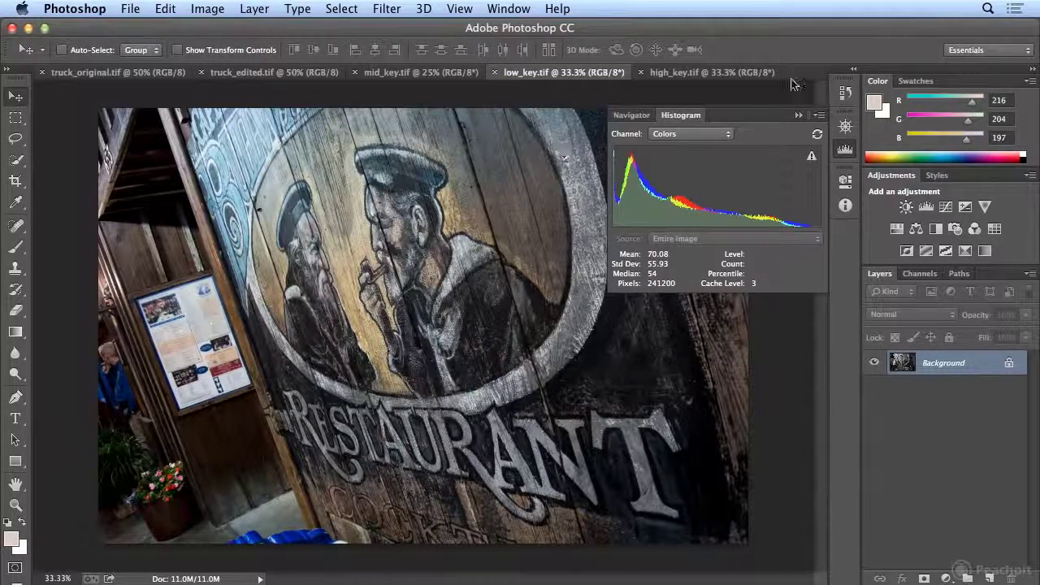
- Hide the Histogram panel and open Image > Adjustments > Levels on low_key.tif
left_click(844, 149)
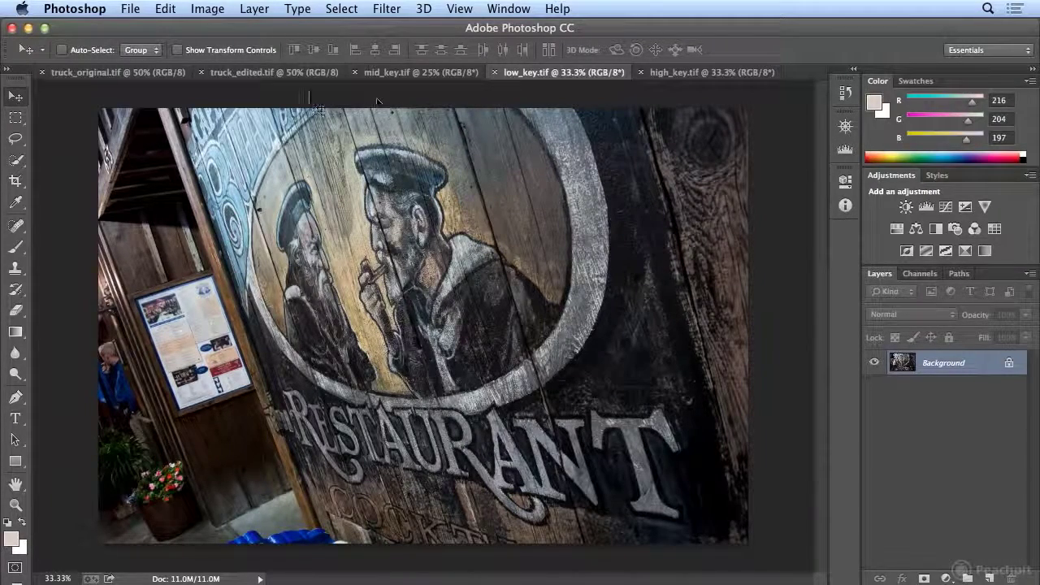
left_click(208, 9)
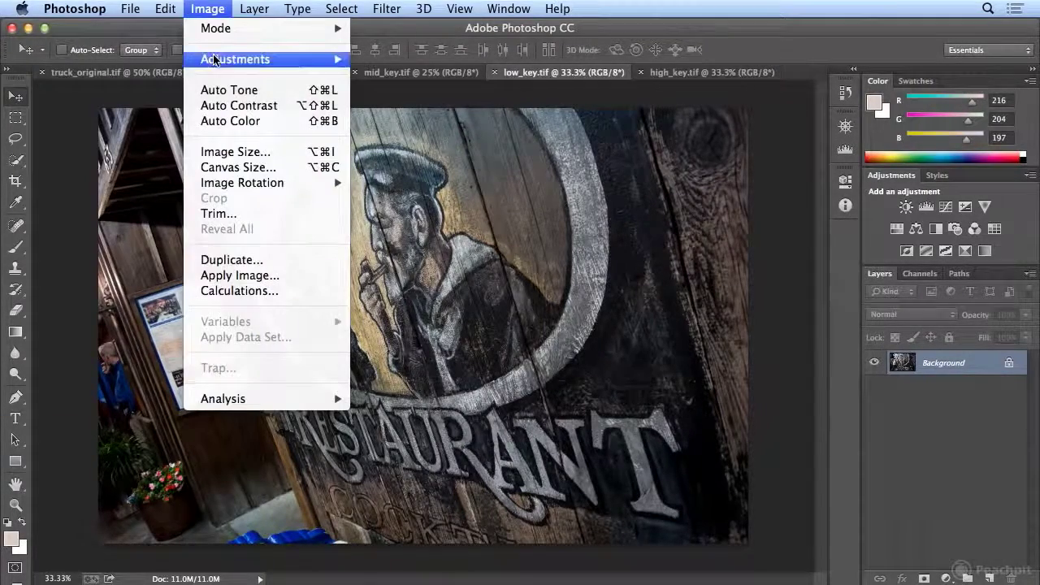
mouse_move(215, 61)
left_click(390, 75)
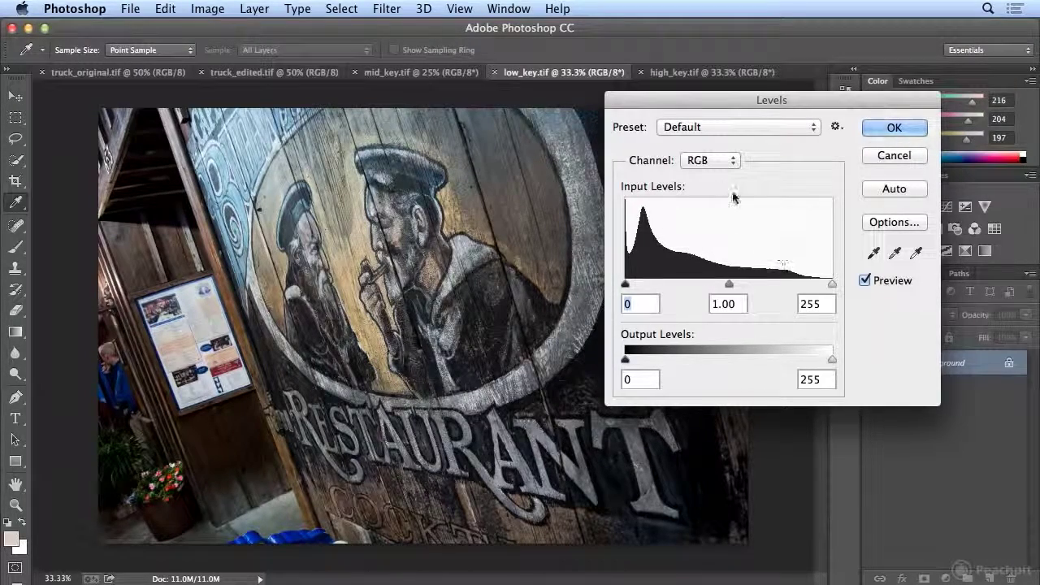
- View the Red, Green and combined RGB channel histograms in Levels, then close it
left_click(715, 165)
left_click(703, 174)
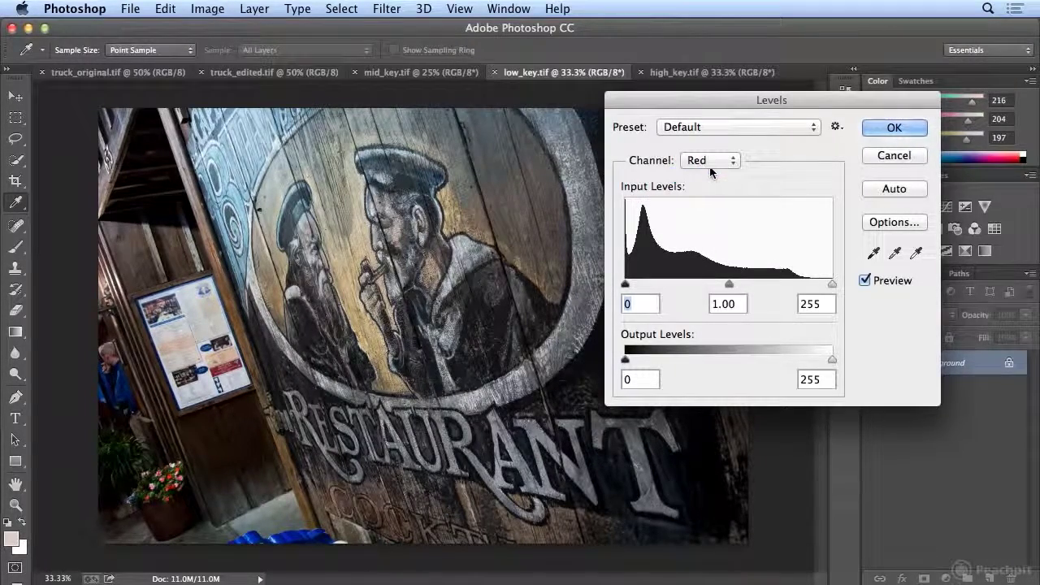
left_click(709, 162)
left_click(710, 174)
left_click(710, 162)
left_click(698, 130)
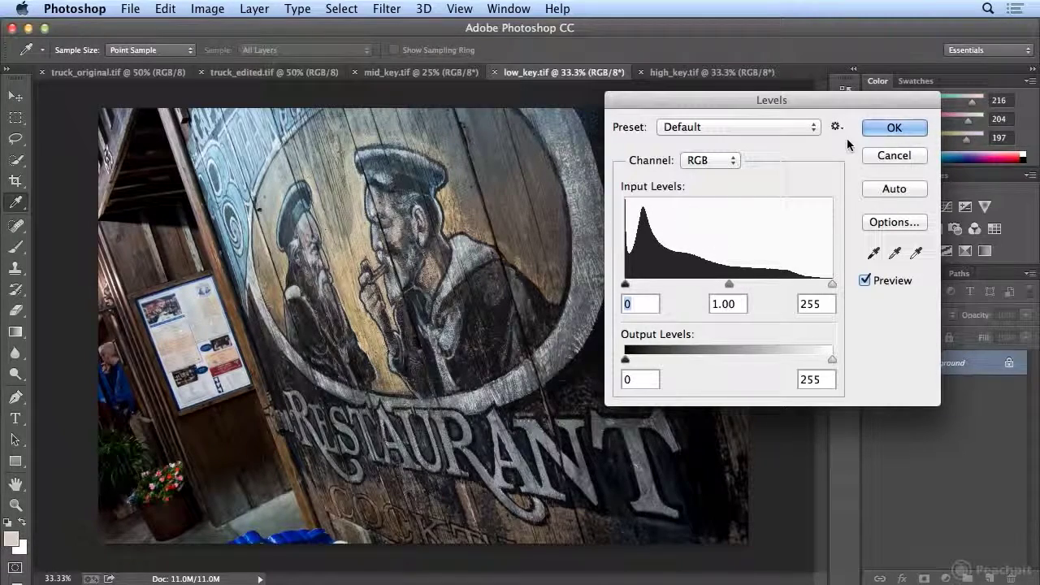
left_click(894, 128)
key("v")
- Open Levels on high_key.tif to view its histogram, then close the dialog
left_click(715, 72)
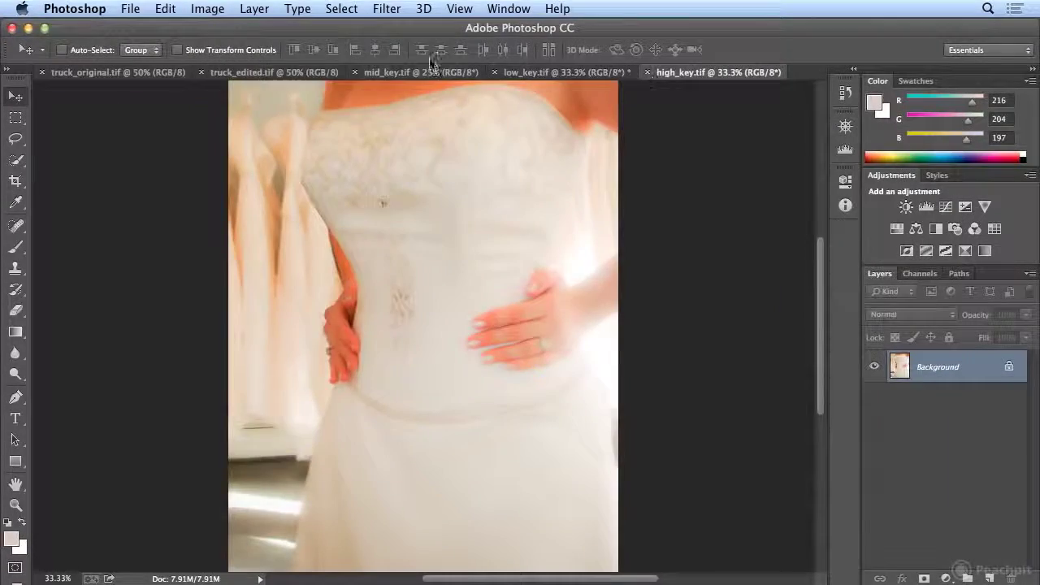
left_click(207, 8)
mouse_move(236, 57)
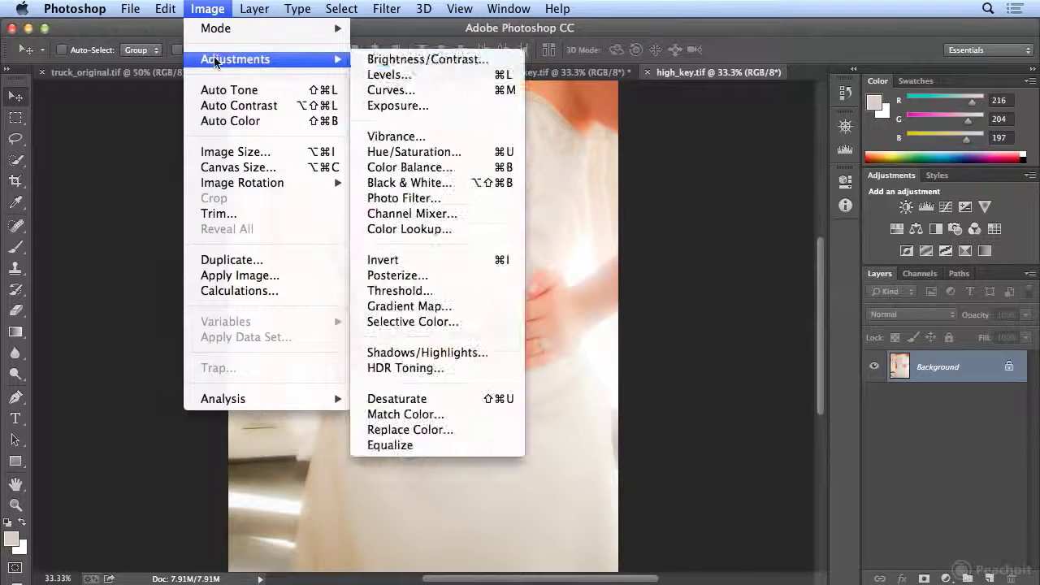
left_click(414, 72)
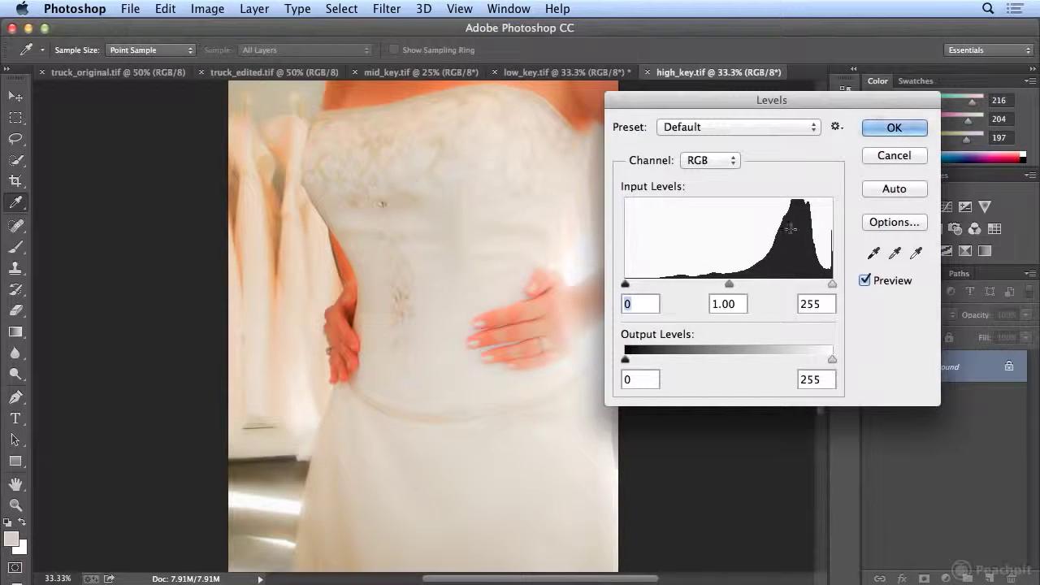
left_click(893, 129)
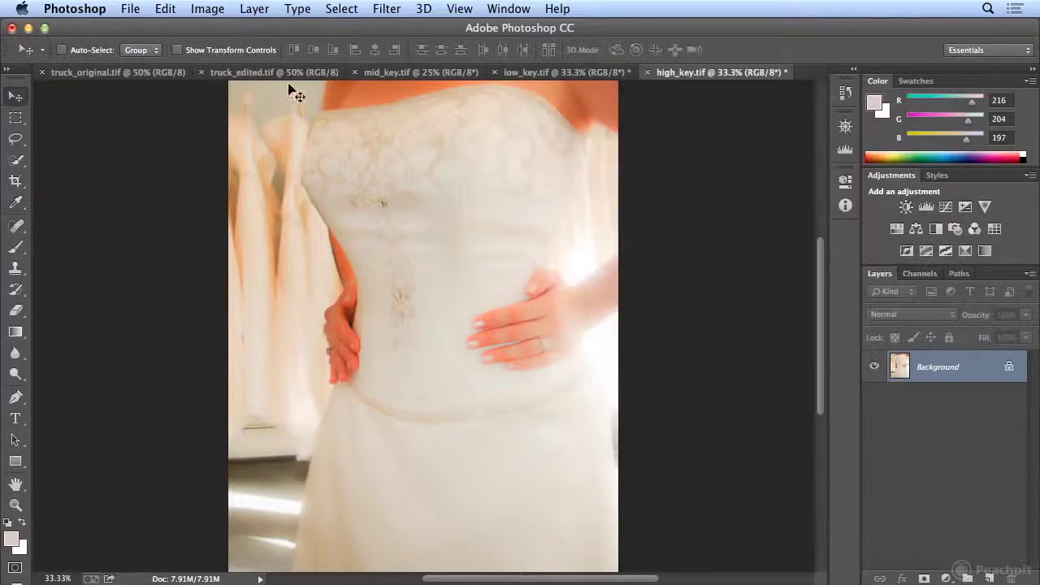
- Open Levels on mid_key.tif to view its histogram, then close the dialog
left_click(451, 72)
left_click(208, 8)
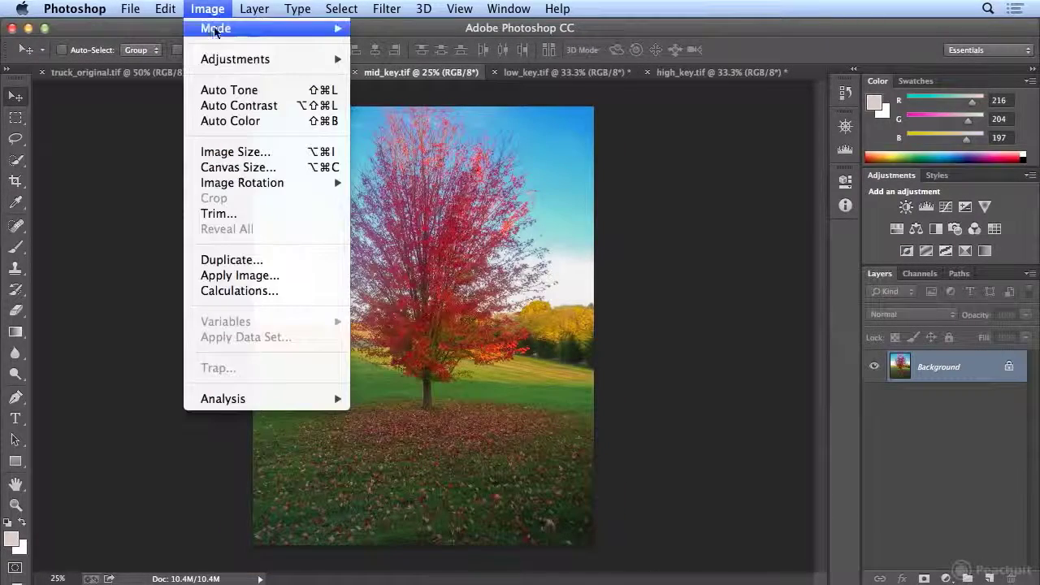
mouse_move(236, 59)
left_click(413, 74)
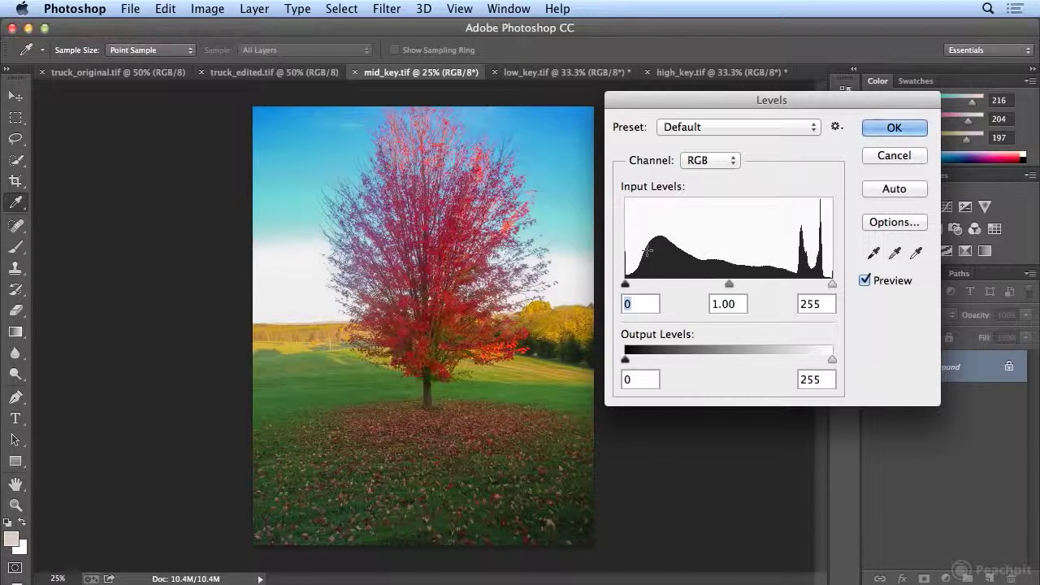
left_click(895, 128)
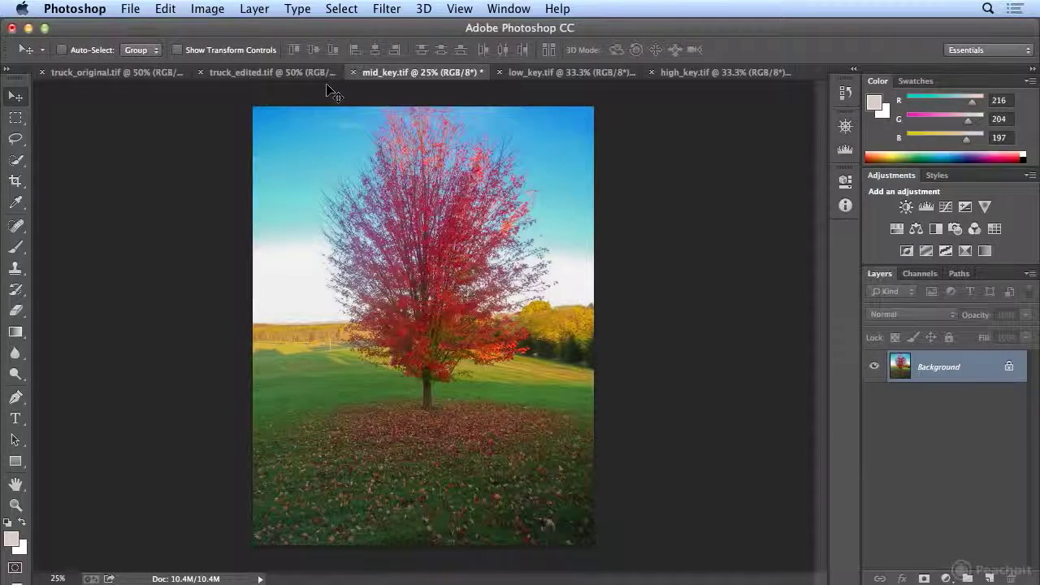
- Switch to truck_original.tif and open Image > Adjustments > Levels
left_click(280, 72)
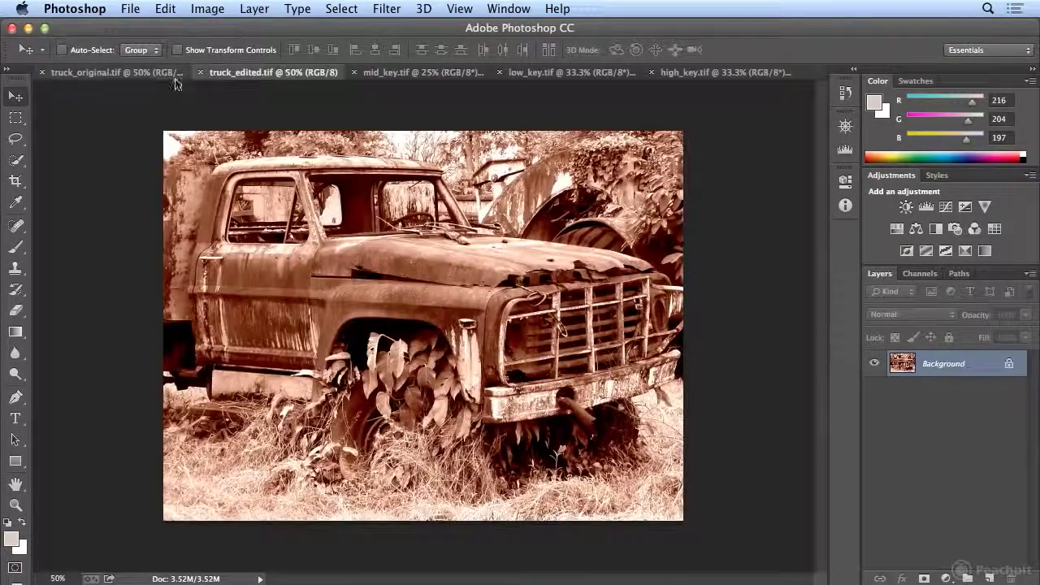
left_click(145, 74)
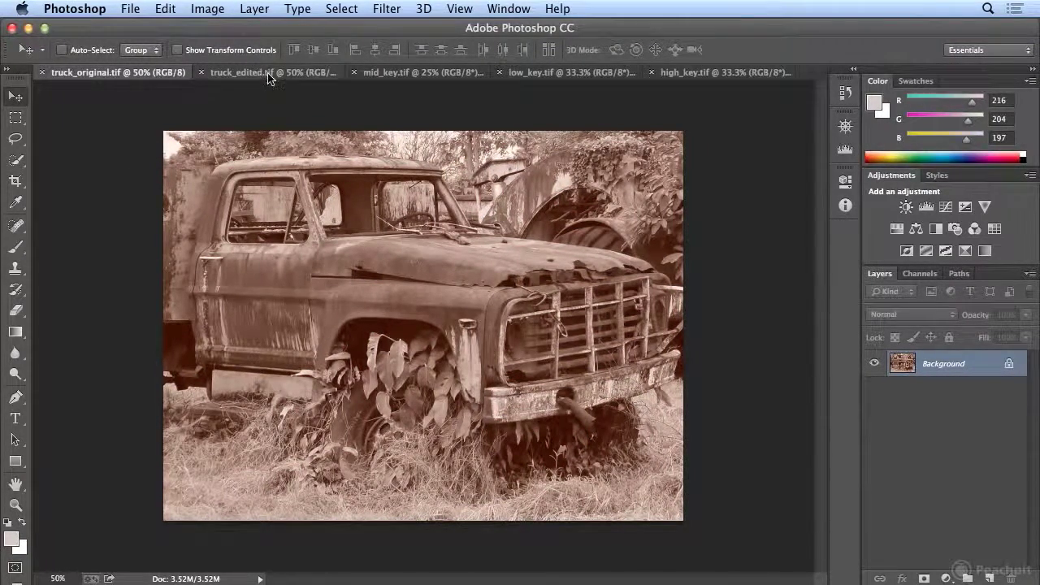
left_click(207, 8)
mouse_move(216, 61)
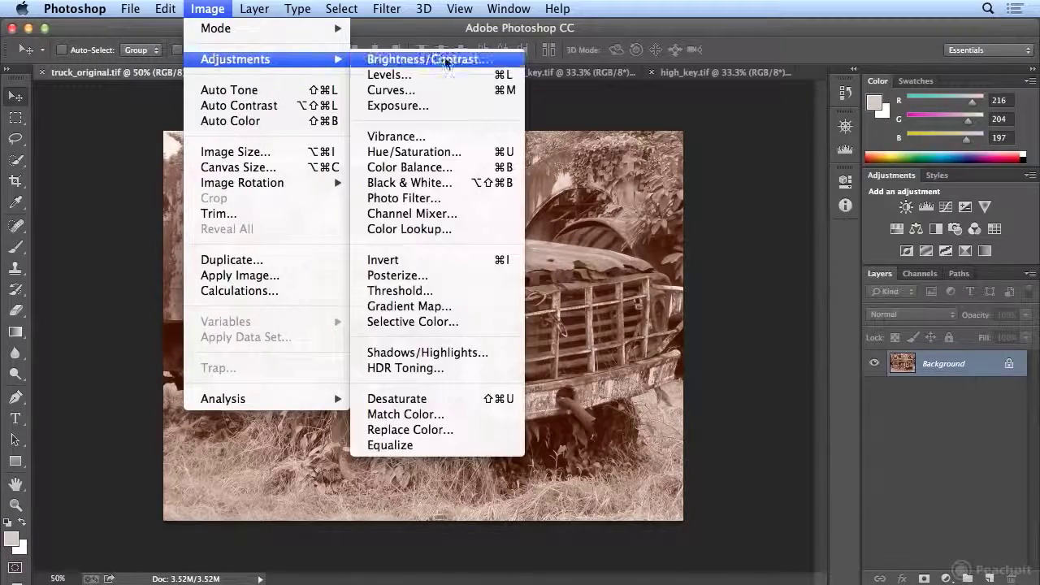
left_click(441, 74)
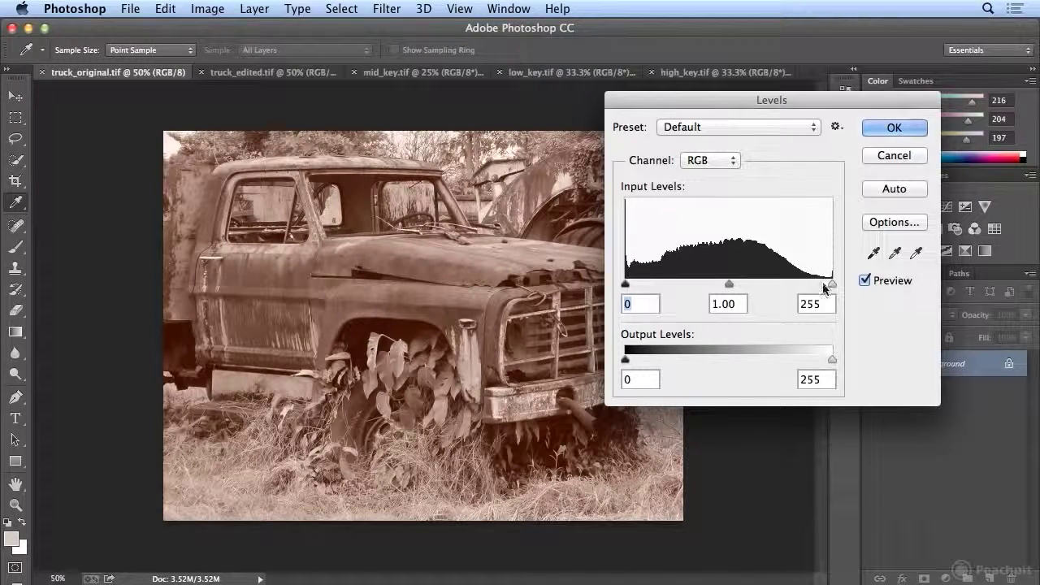
- Set the Levels input black point to 23 and white point to 231, then close Levels
left_click_drag(834, 282, 812, 284)
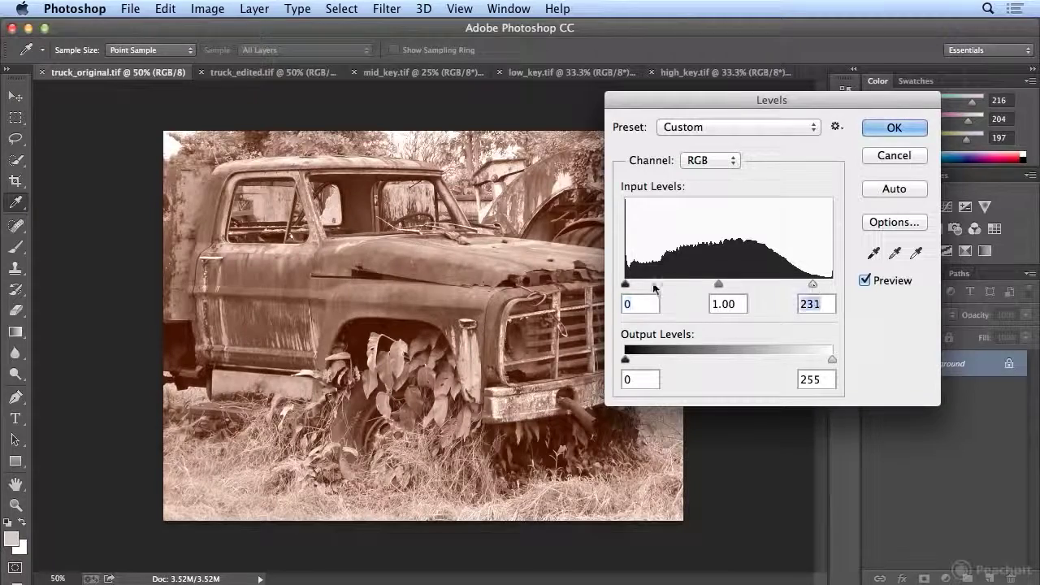
left_click_drag(625, 283, 644, 286)
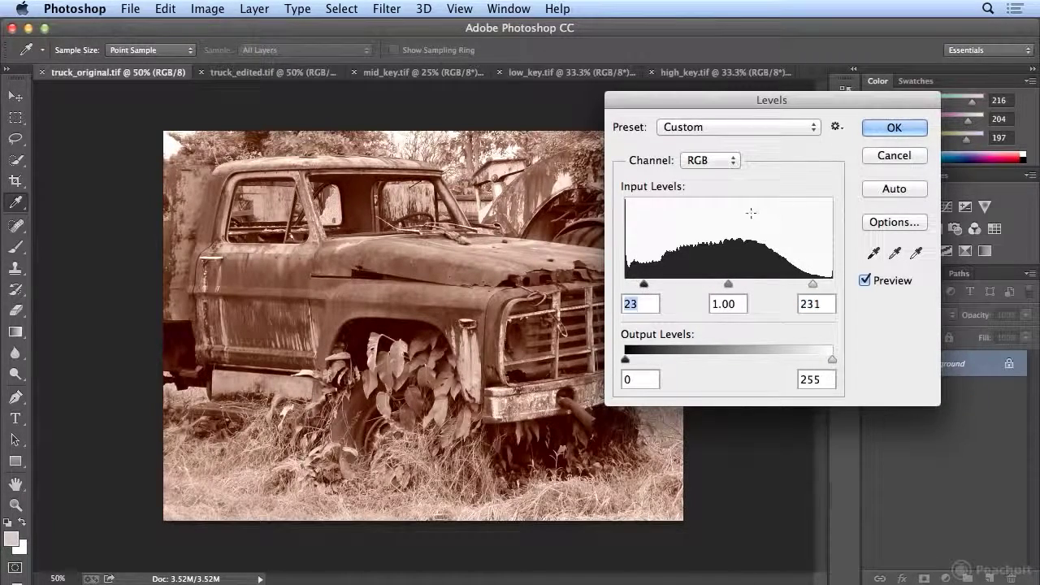
left_click(880, 161)
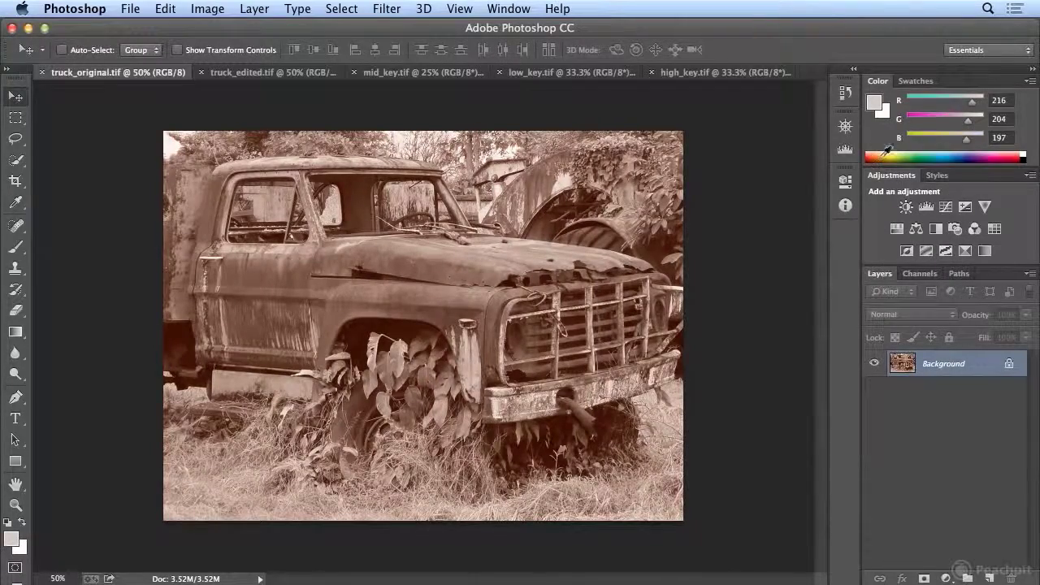
- Open Levels on truck_edited.tif and move the dialog aside to view its gapped histogram
left_click(277, 74)
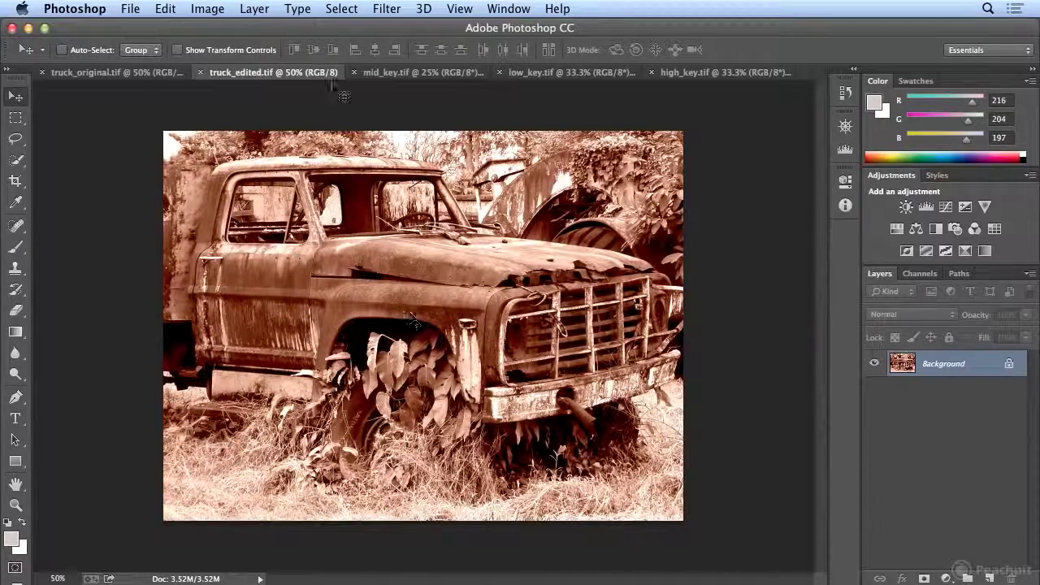
left_click(216, 14)
mouse_move(218, 60)
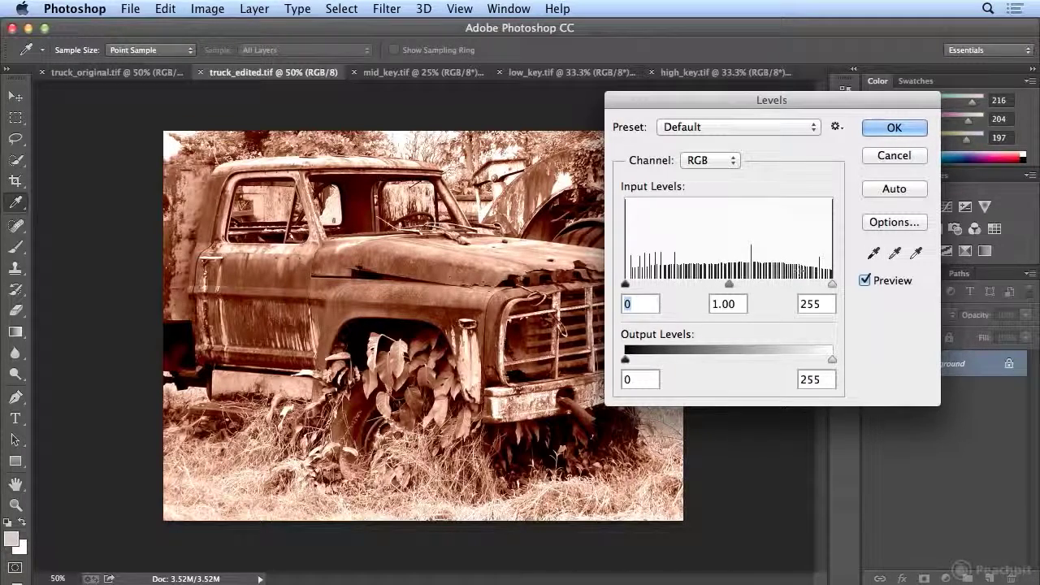
left_click_drag(770, 100, 674, 97)
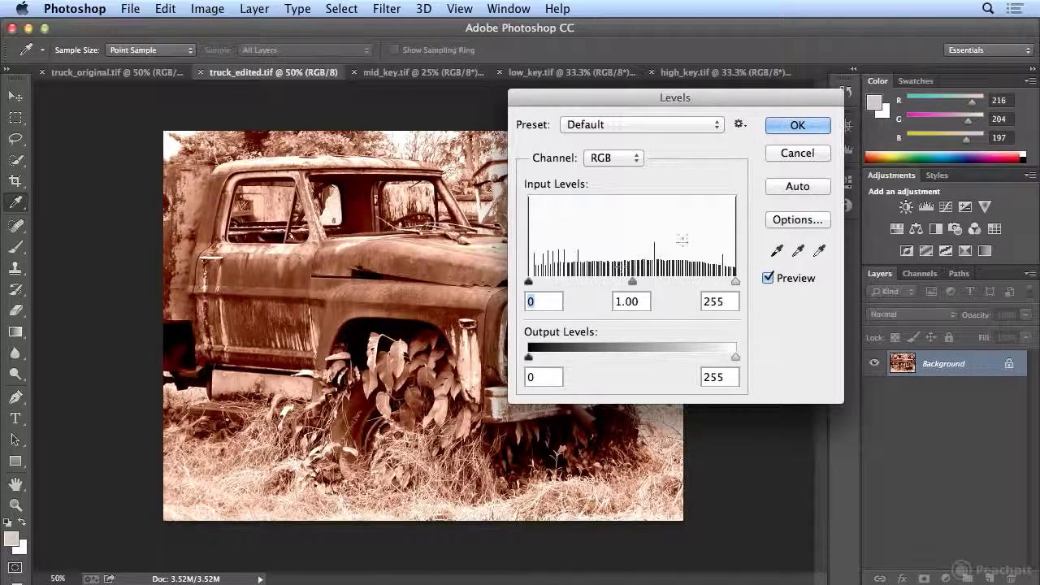
left_click(800, 128)
key("v")
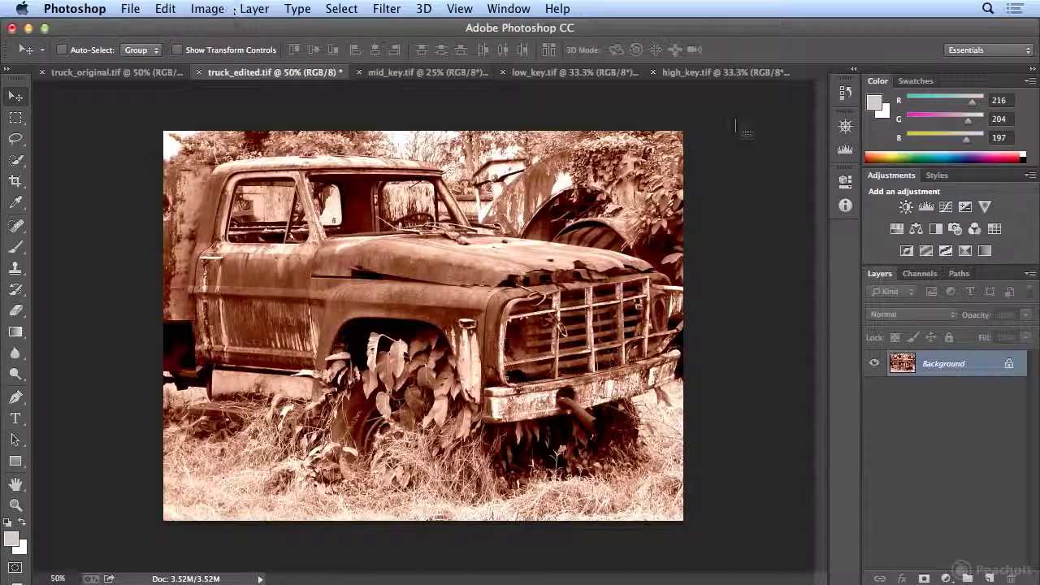
- Show the Histogram panel with truck_edited.tif's statistics: Mean 117.91, Std Dev 82.65, Median 120
left_click(845, 149)
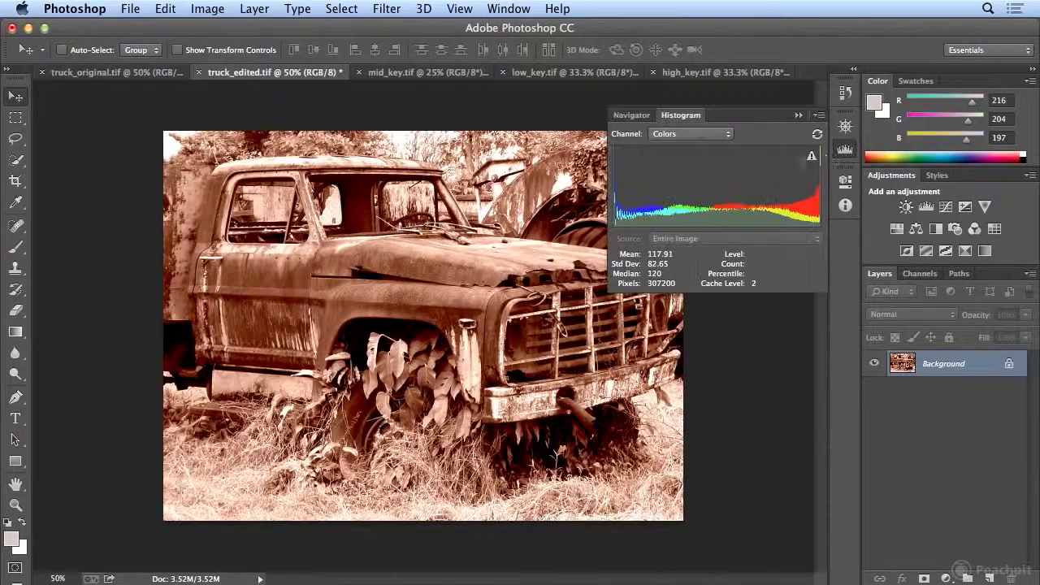
mouse_move(719, 207)
left_click(845, 149)
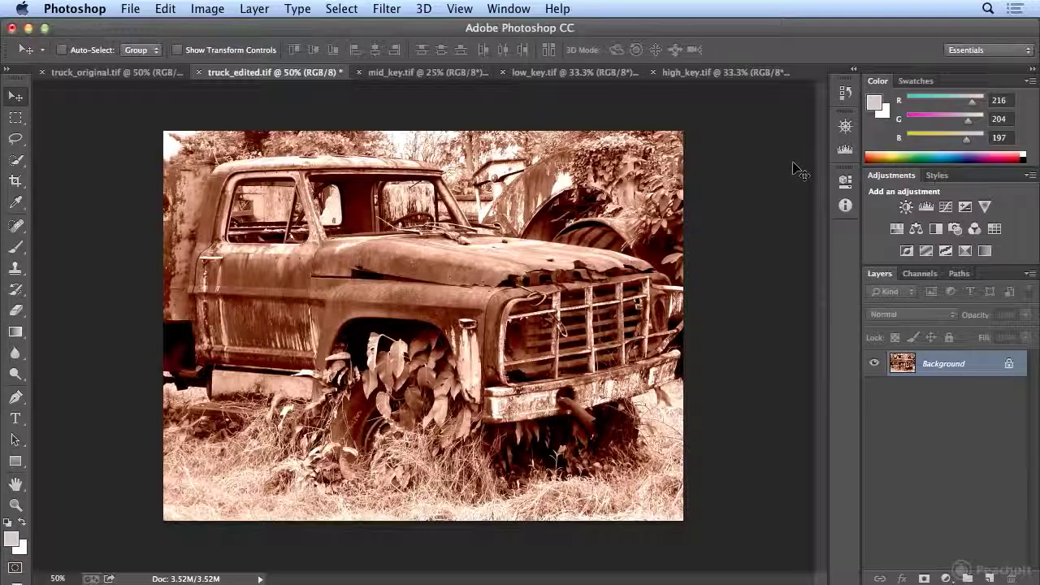
left_click(845, 149)
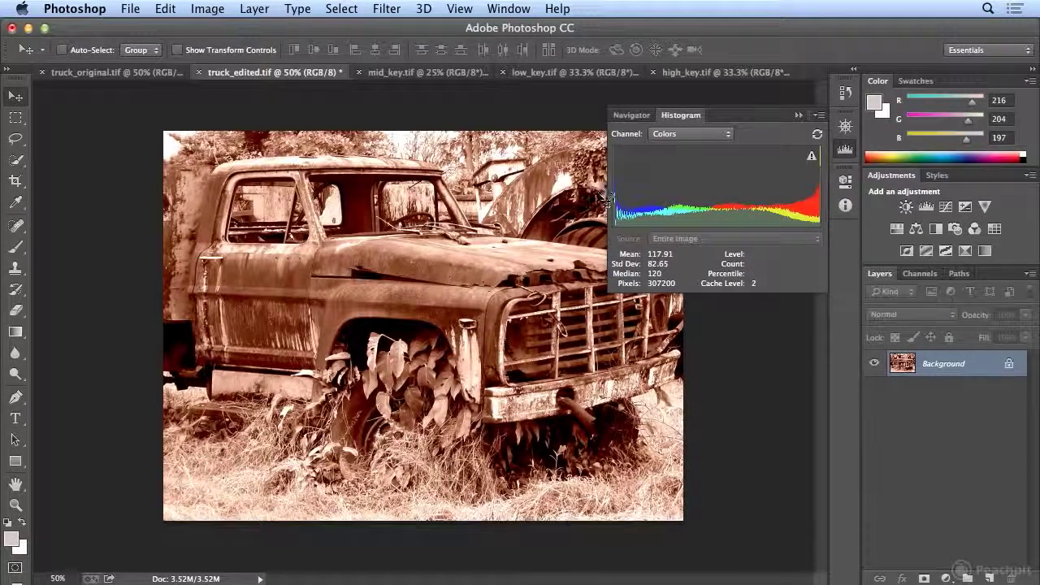
- View the over-edited photo's Levels histogram for comparison, then cancel without changes
left_click(207, 9)
mouse_move(209, 62)
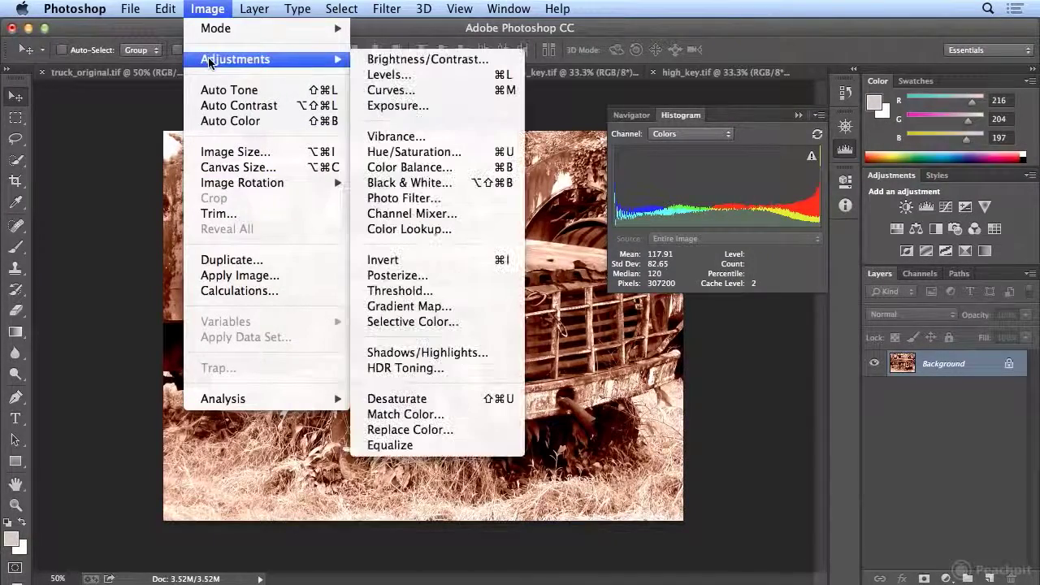
left_click(406, 73)
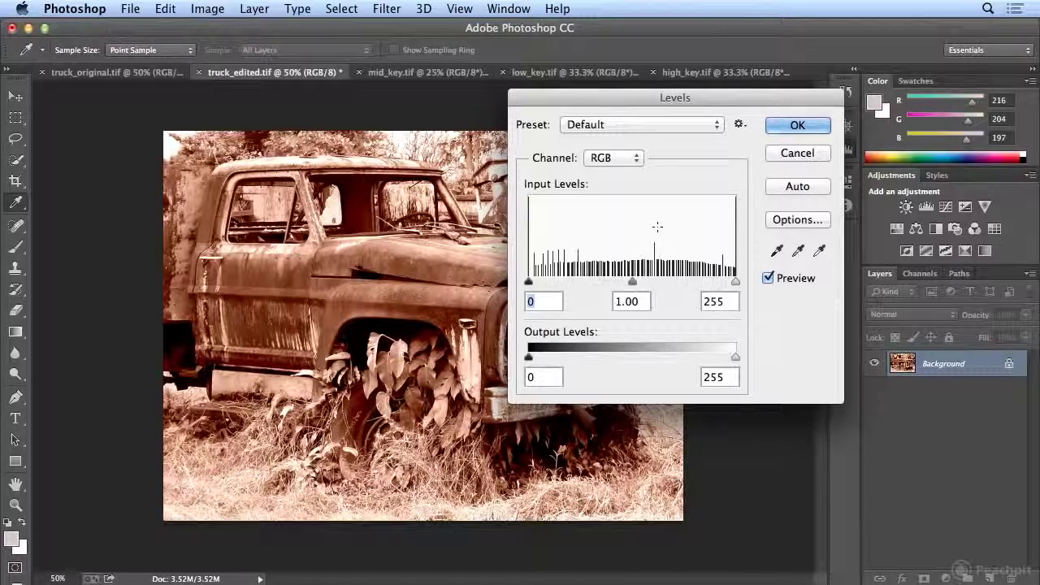
left_click(806, 154)
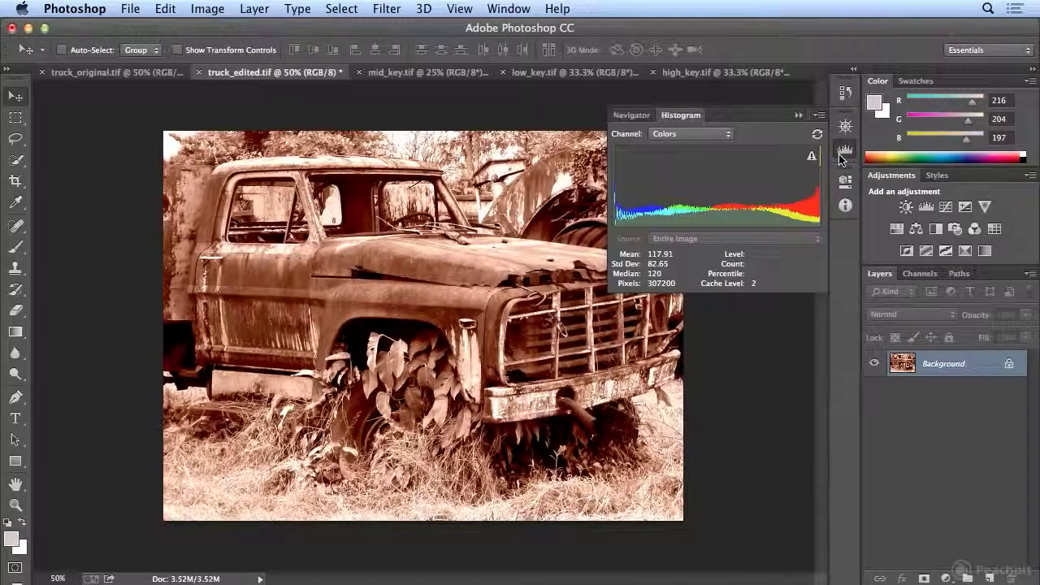
- Switch the Histogram panel to Compact View, then collapse it back into the dock
left_click(502, 8)
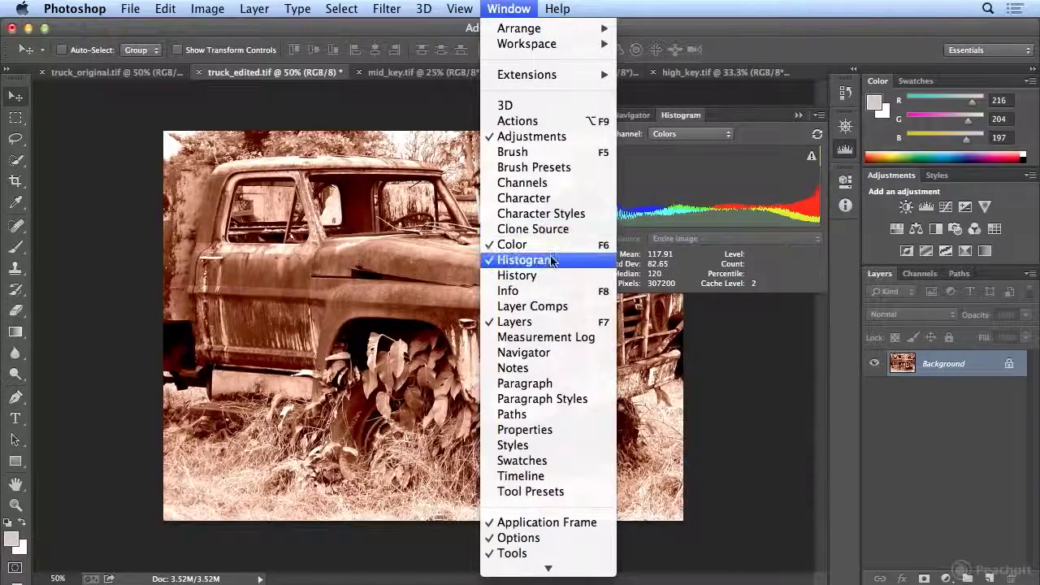
left_click(514, 7)
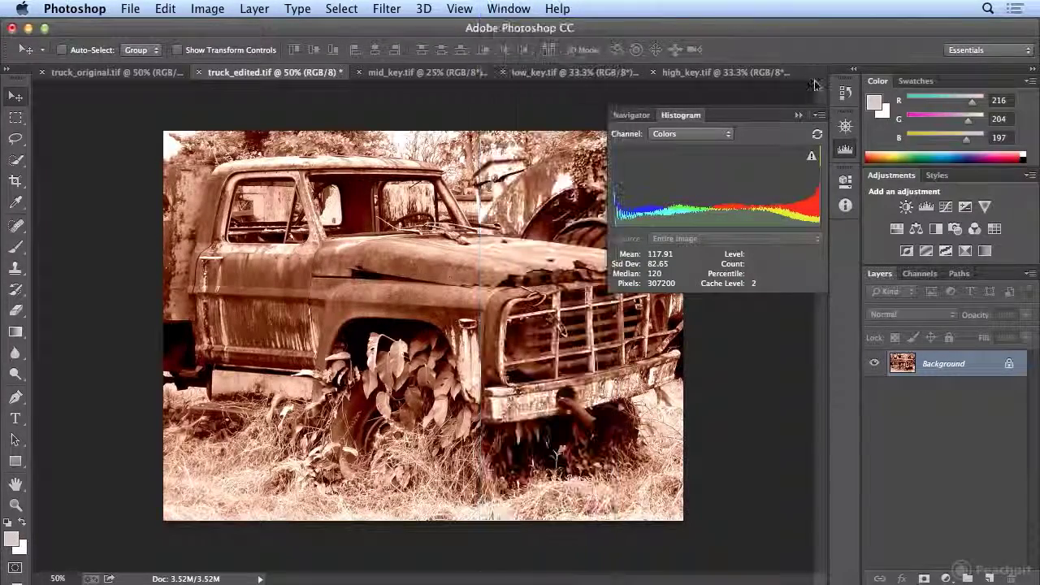
left_click(821, 115)
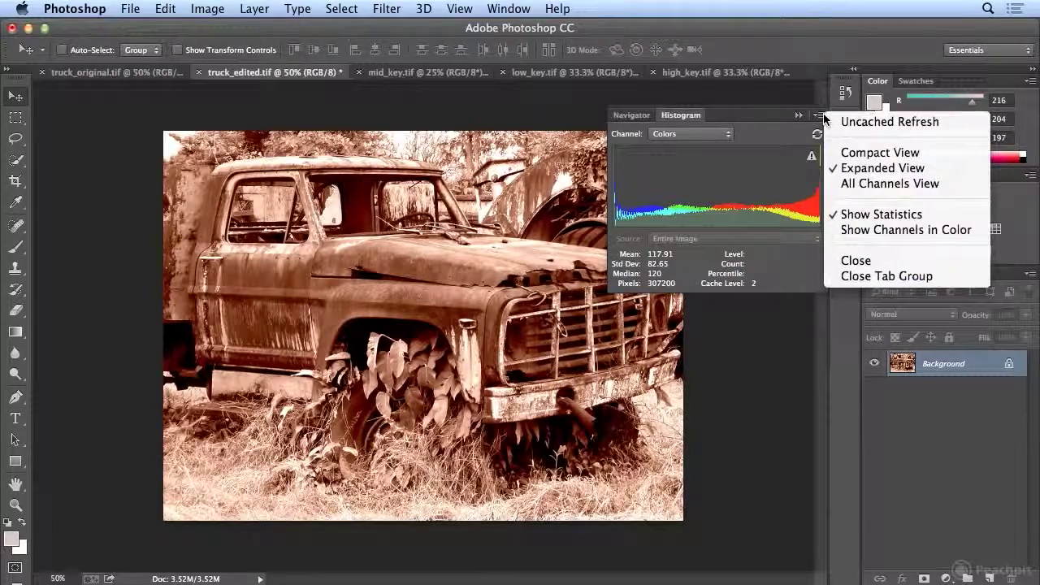
left_click(849, 151)
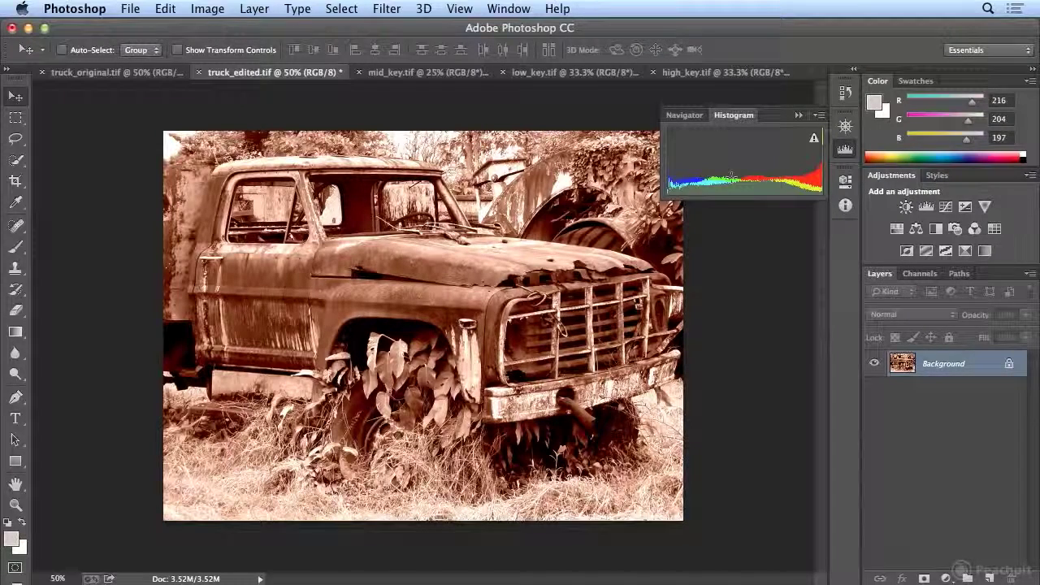
left_click(848, 153)
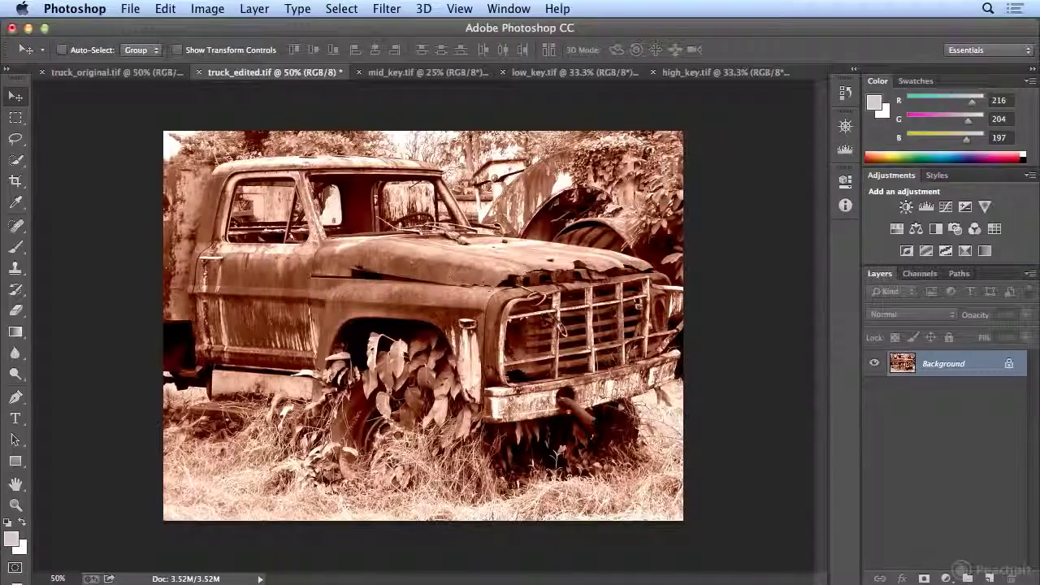